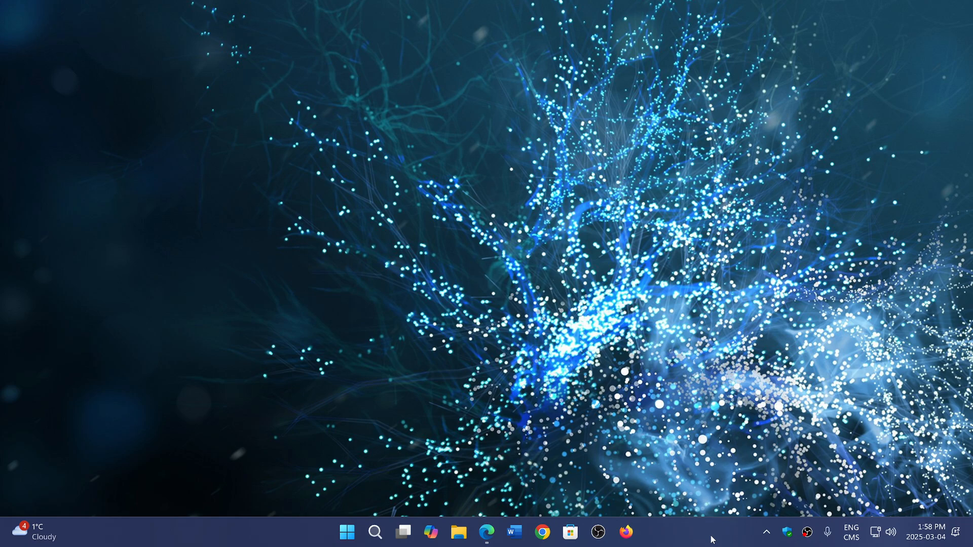
Step: Restore the Edge window showing the JPEG XL Image Extension store page with its installer downloaded
click(487, 532)
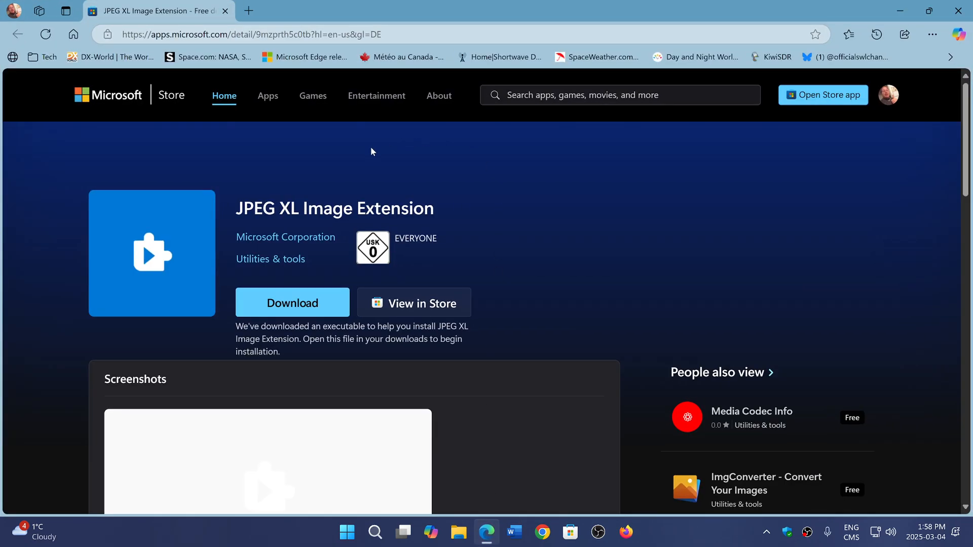